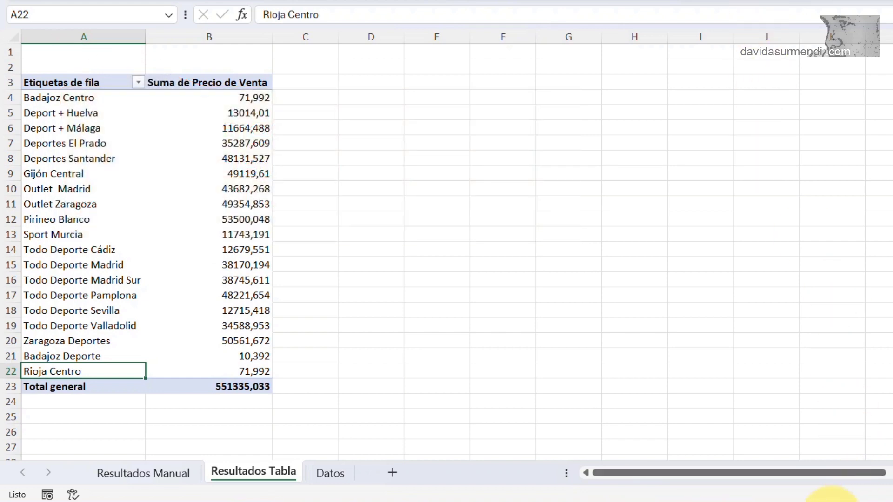
- Switch to the 300008. DatosVentas-Inicial workbook and insert a pivot table from the Datos range A1:H15000 on a new worksheet
mouse_move(789, 500)
left_click(688, 442)
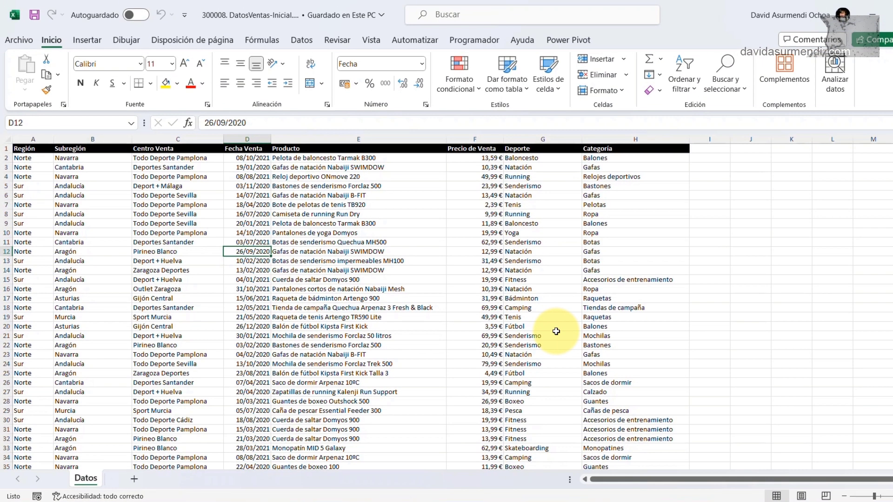
left_click(95, 39)
left_click(33, 64)
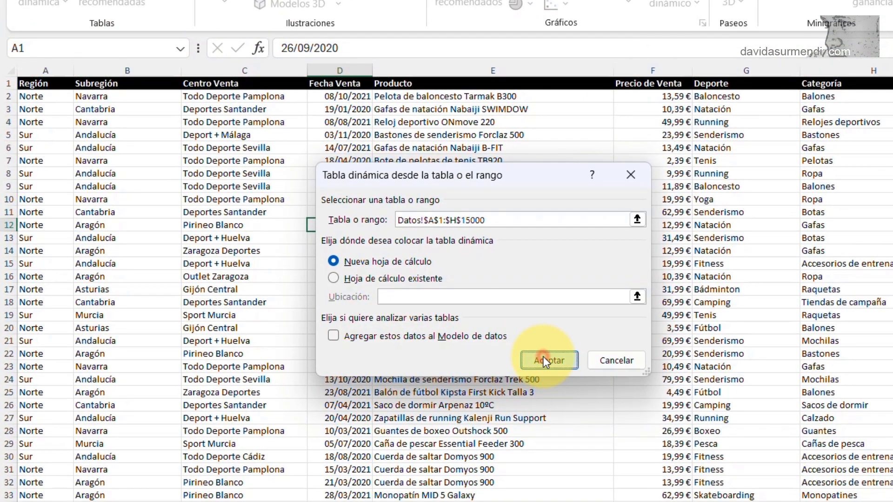
left_click(543, 356)
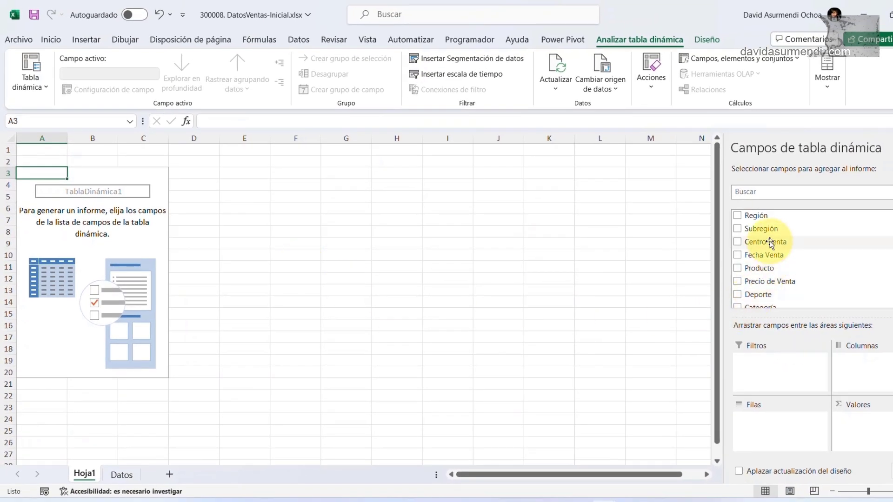
- Lay out the pivot table with Centro Venta as rows and the sum of Precio de Venta as values, formatted as Moneda
left_click_drag(770, 242, 765, 420)
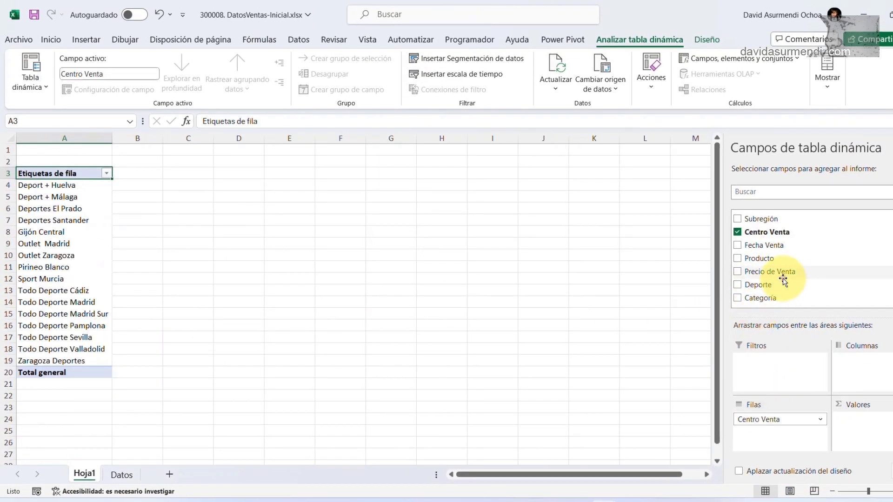
left_click_drag(786, 278, 868, 435)
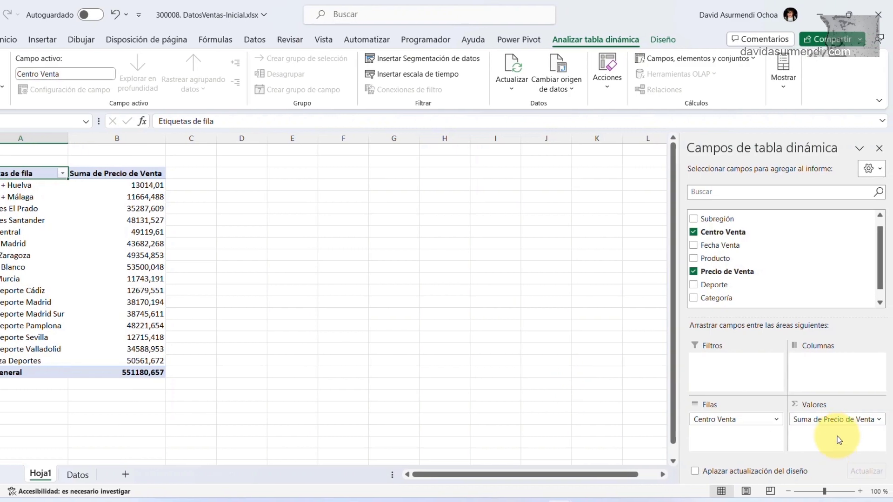
left_click(850, 420)
left_click(807, 406)
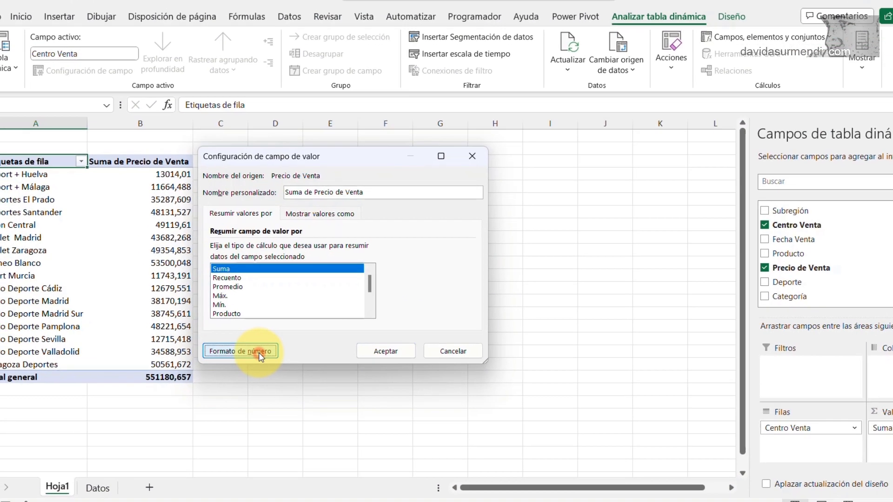
left_click(211, 348)
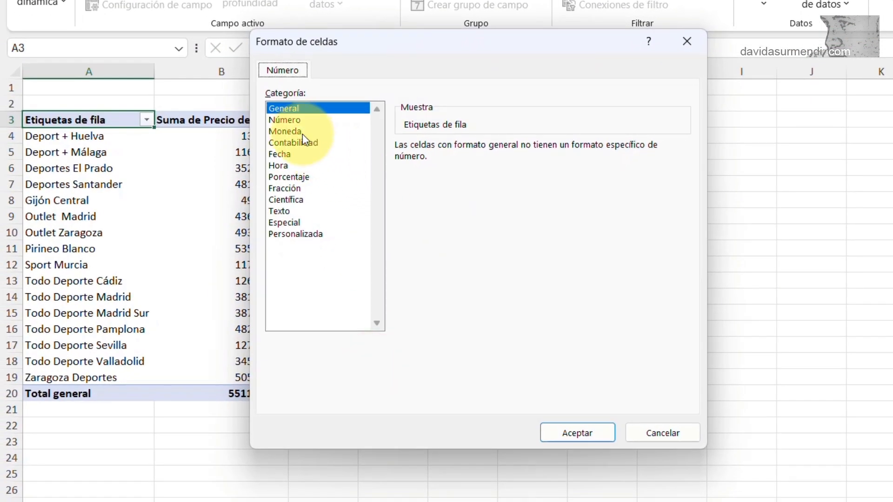
left_click(298, 134)
left_click(584, 433)
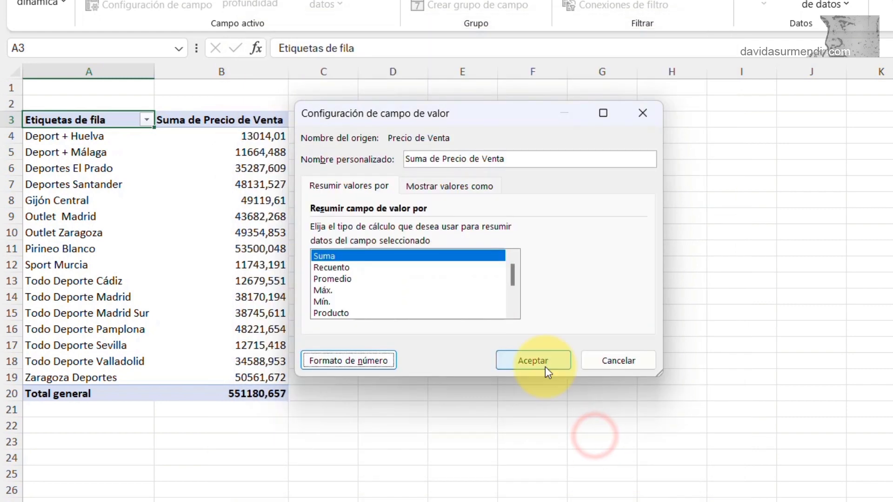
left_click(507, 365)
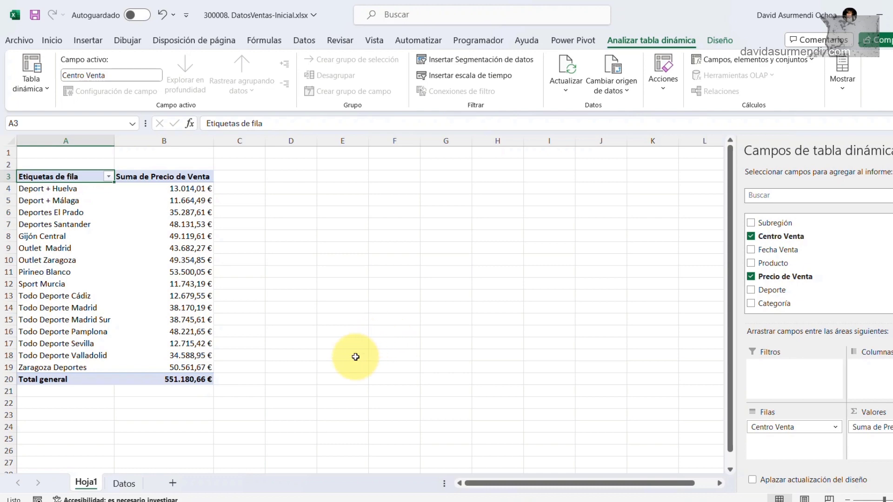
- In the 300007. DatosVentas-Finalizado workbook, examine the last Datos records and compare the sales centres on Resultados Tabla and Resultados Manual
mouse_move(589, 501)
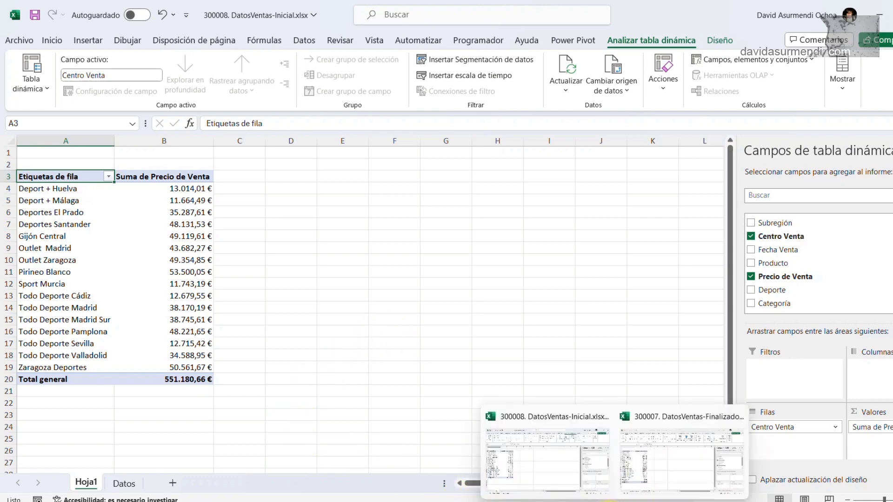
left_click(636, 466)
left_click(270, 488)
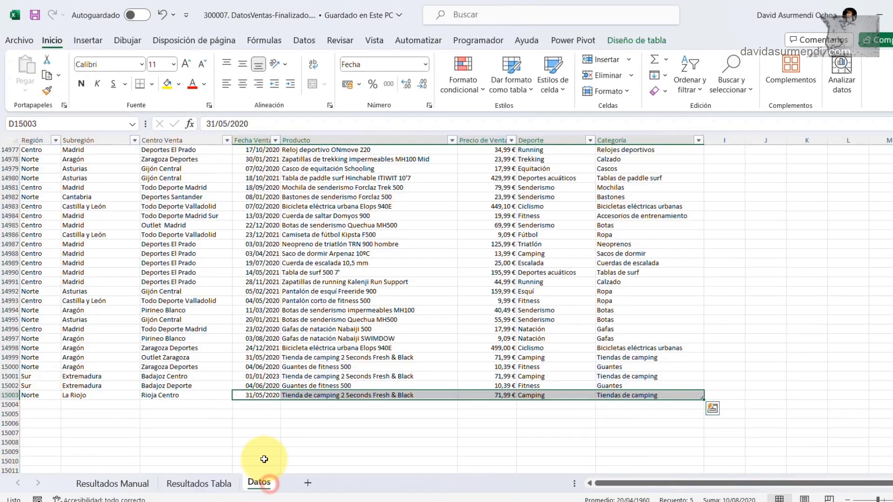
left_click(206, 482)
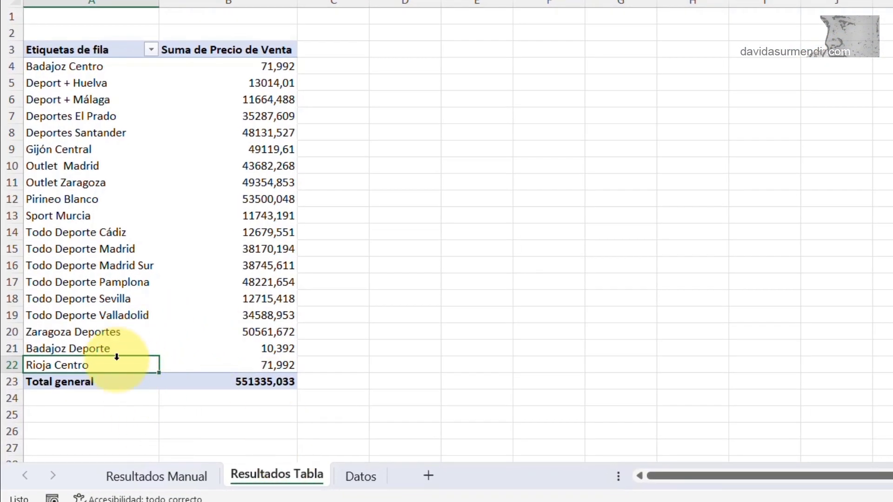
left_click_drag(110, 350, 108, 362)
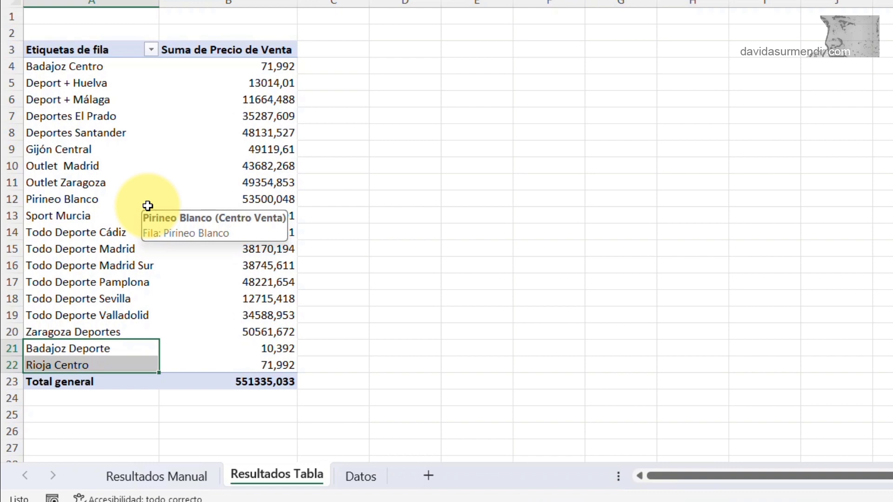
left_click(147, 479)
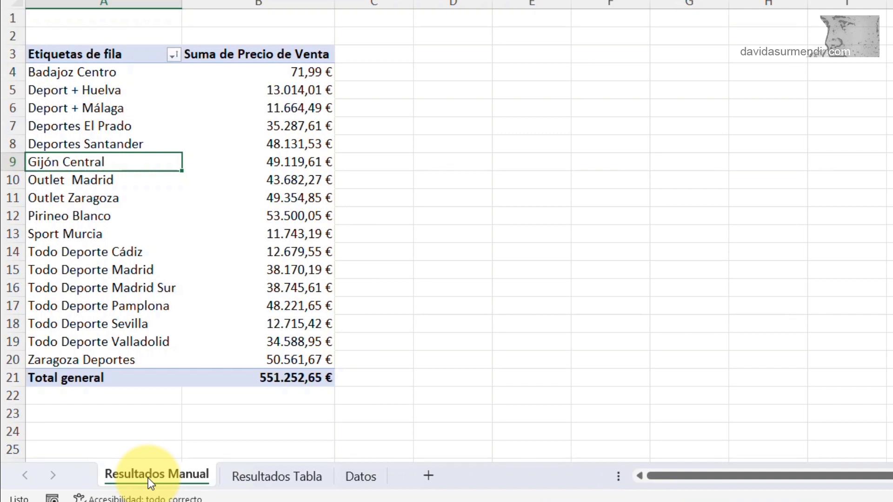
left_click(253, 475)
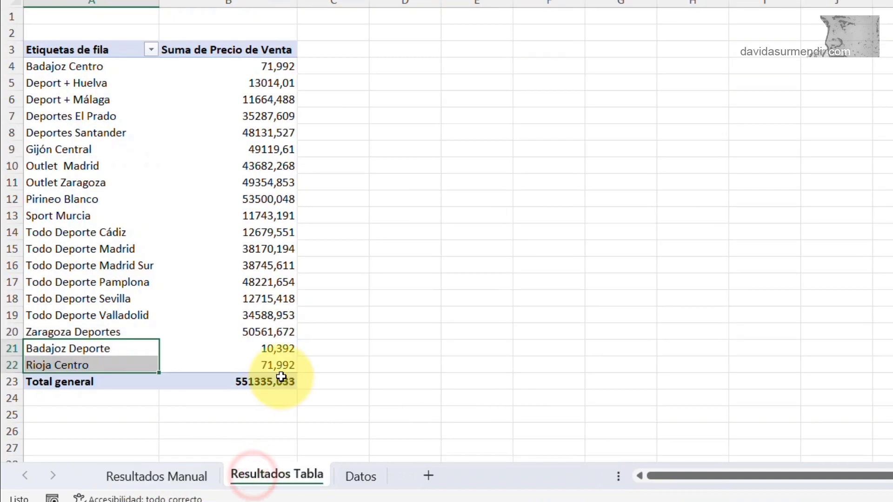
mouse_move(281, 377)
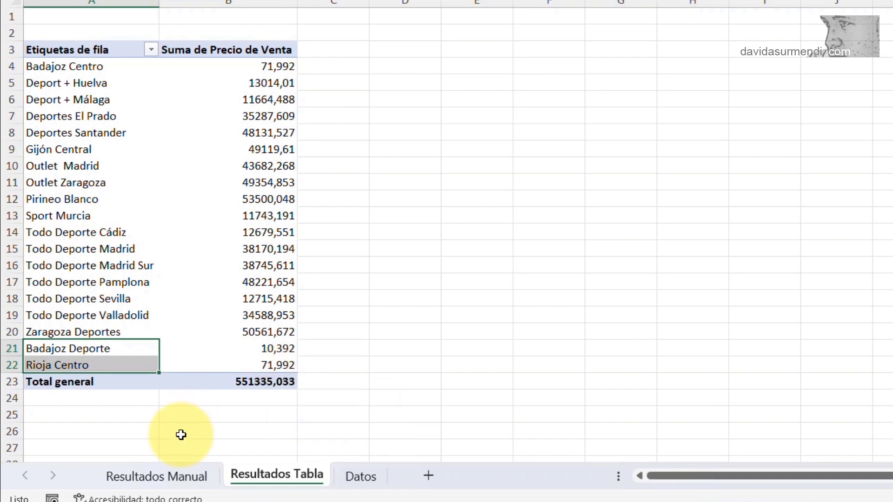
left_click(177, 475)
mouse_move(231, 353)
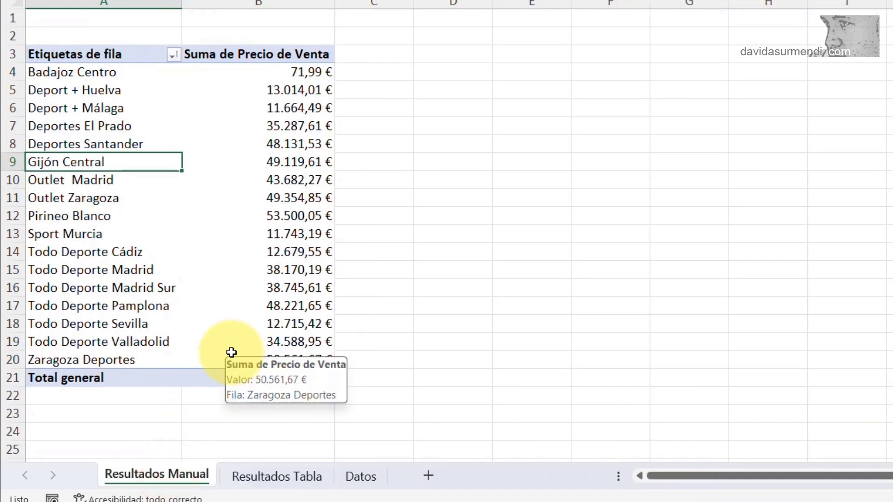
left_click(269, 476)
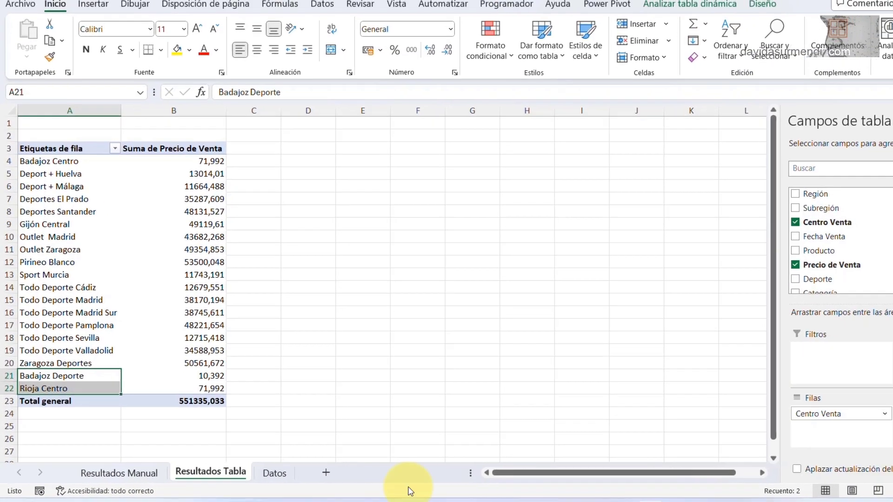
- Compare the pivot table in the DatosVentas-Inicial workbook with the Resultados Manual pivot table in the DatosVentas-Finalizado workbook
mouse_move(623, 494)
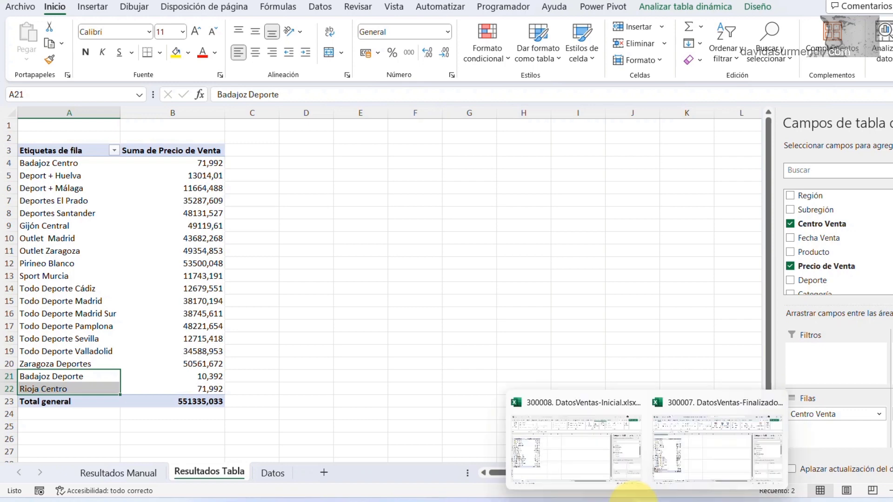
left_click(565, 455)
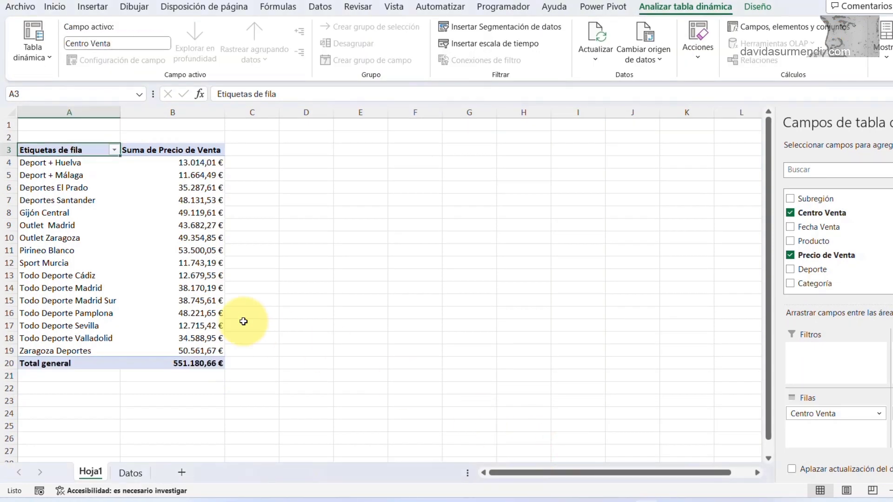
mouse_move(645, 497)
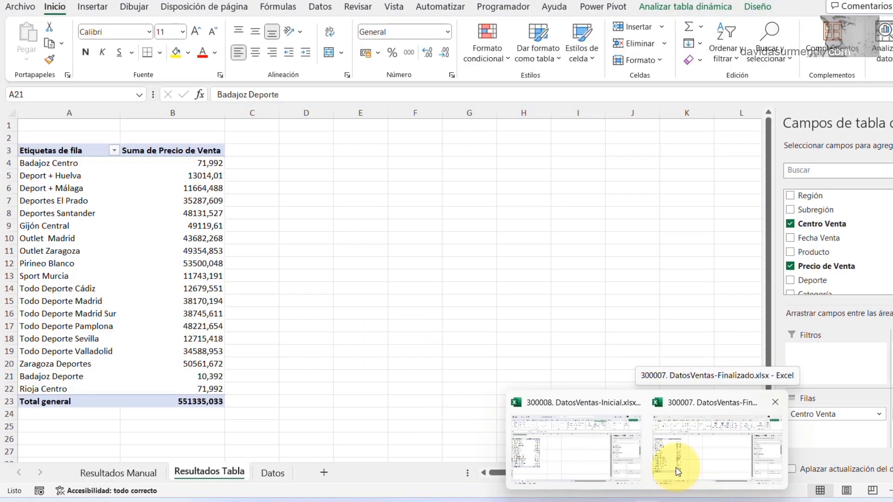
left_click(674, 467)
left_click(119, 472)
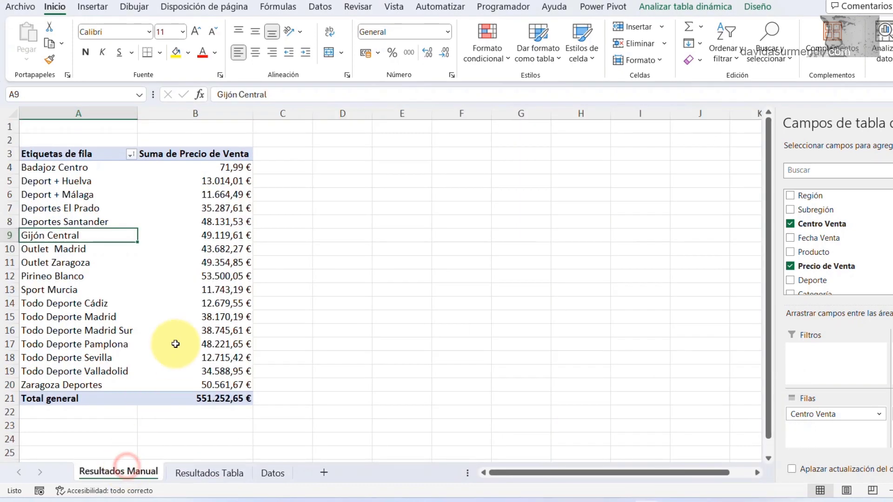
mouse_move(175, 344)
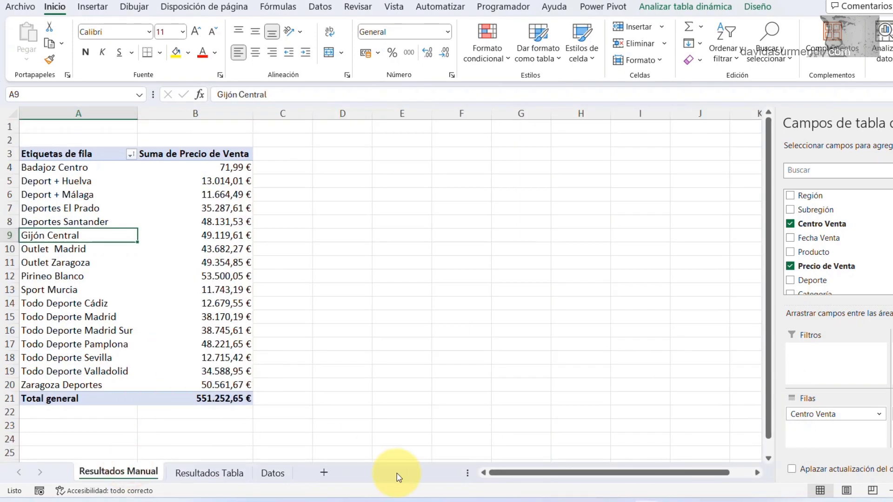
mouse_move(646, 495)
left_click(583, 465)
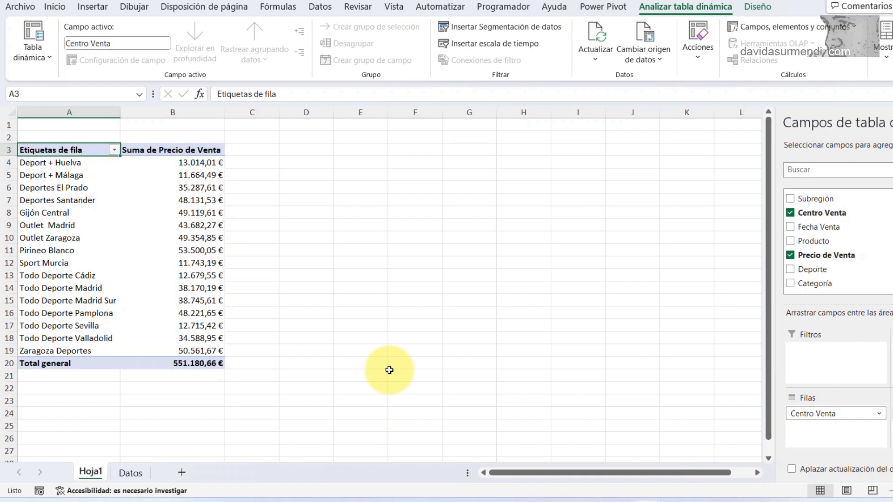
- On the Datos sheet, set the Precio de Venta of the first record (F2) to 10000
left_click(129, 473)
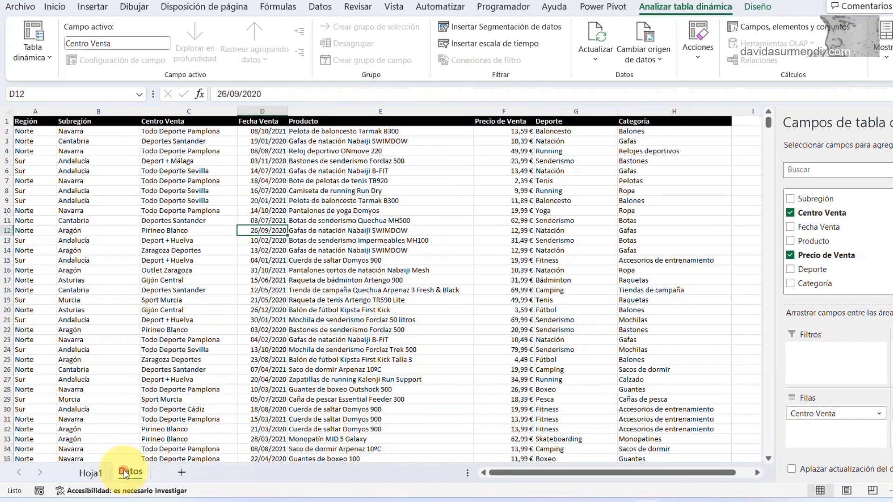
left_click(530, 132)
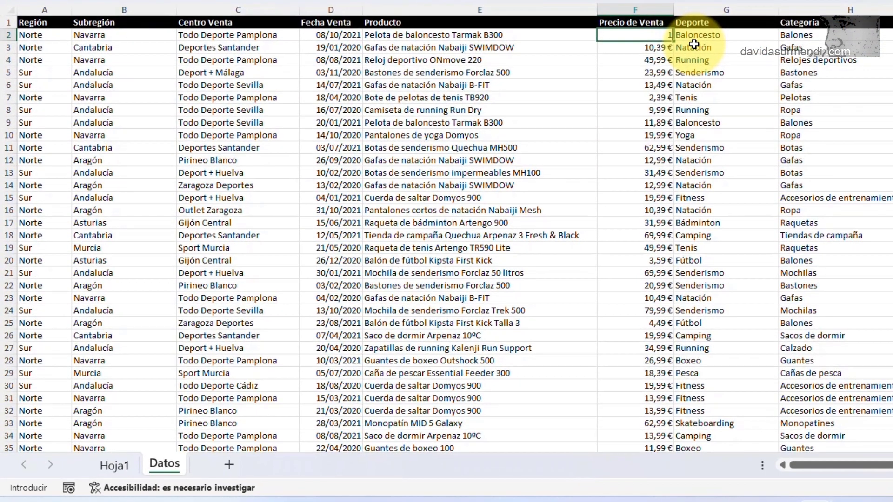
type("10000")
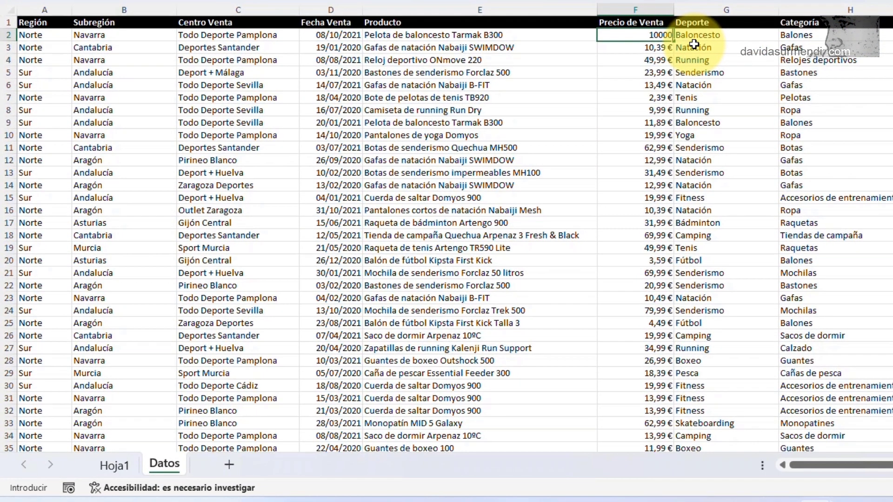
key("Return")
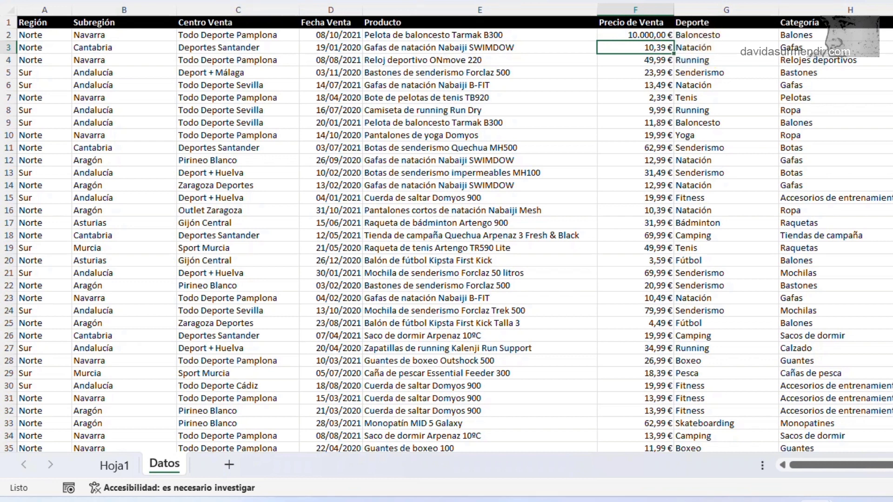
- Refresh the pivot table on Hoja1 with the current source data
left_click(115, 465)
right_click(82, 178)
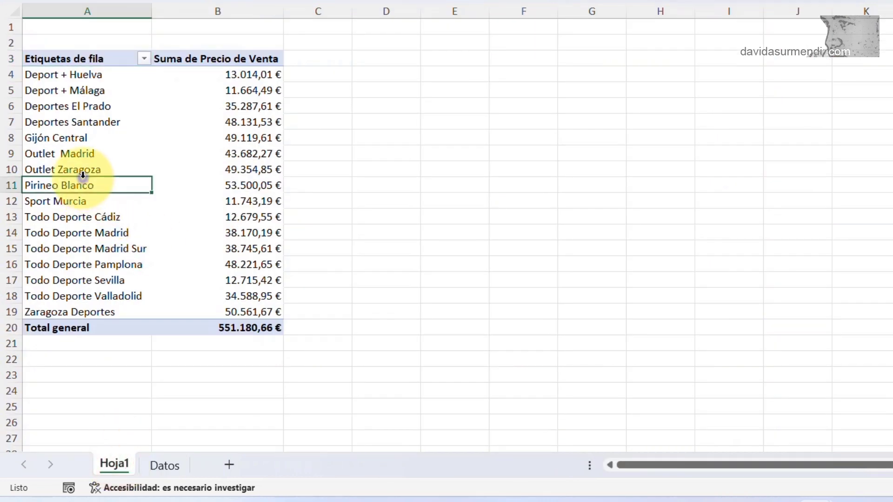
left_click(49, 75)
right_click(49, 75)
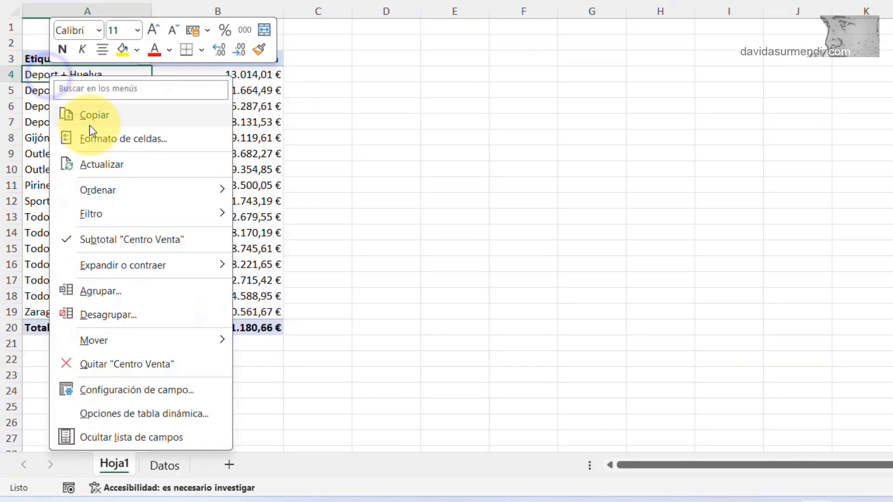
left_click(112, 163)
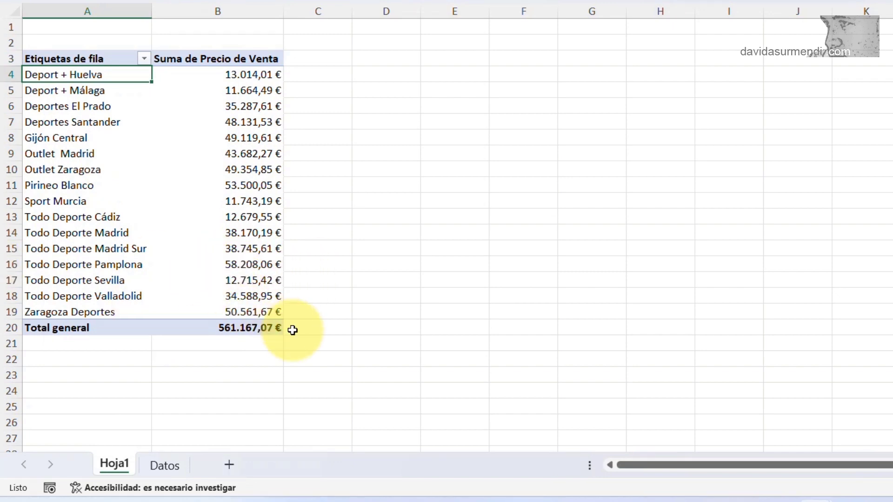
- On the Datos sheet, replace the Centro Venta of the first record (C2) with Pamplona II
left_click(164, 465)
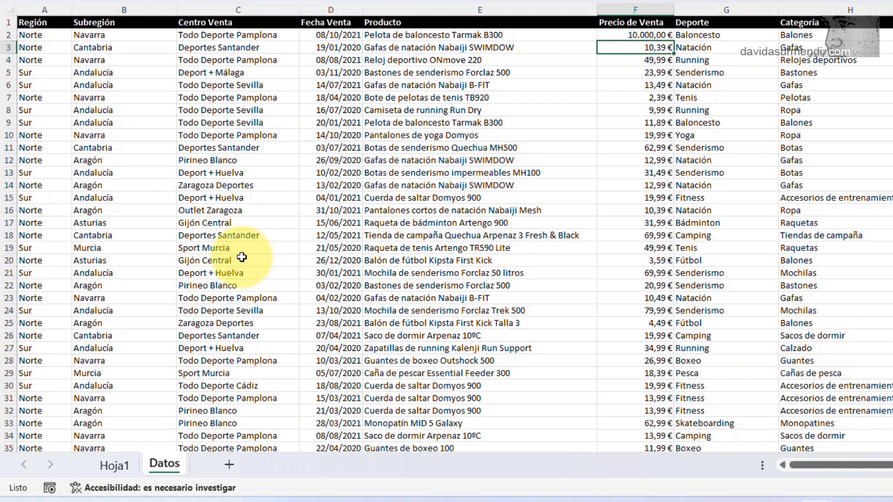
left_click(116, 467)
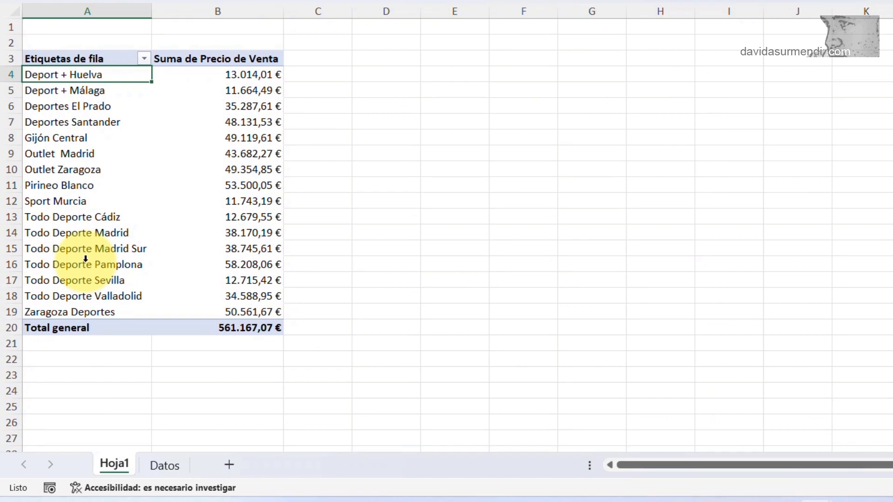
left_click(159, 466)
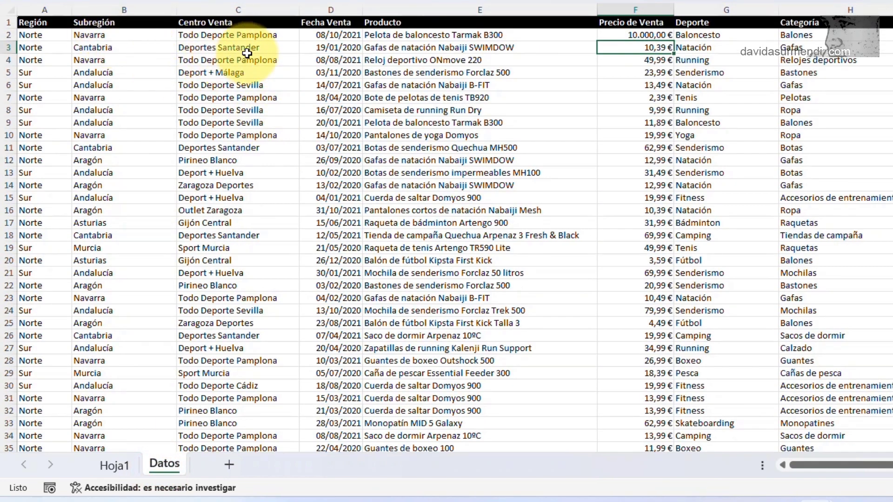
double_click(283, 35)
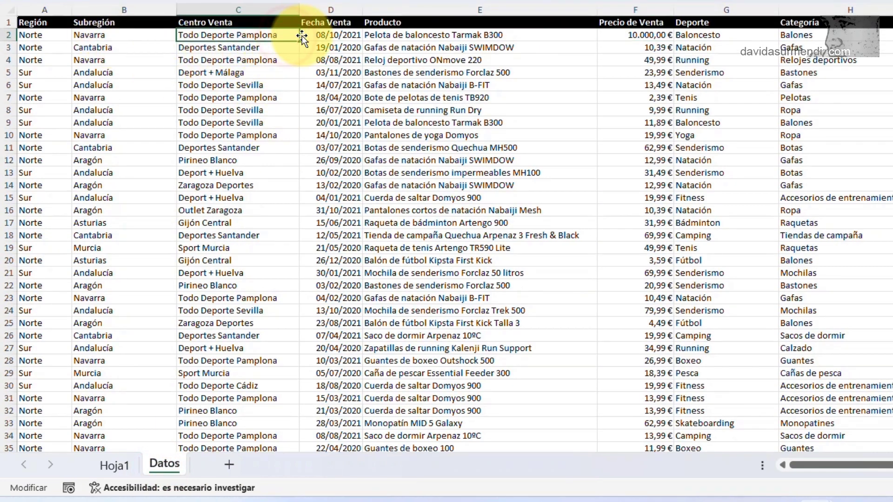
key("BackSpace")
key("BackSpace")
key("BackSpace")
key("BackSpace")
key("BackSpace")
key("BackSpace")
key("BackSpace")
key("BackSpace")
key("BackSpace")
key("BackSpace")
key("BackSpace")
key("BackSpace")
key("BackSpace")
key("BackSpace")
key("BackSpace")
key("BackSpace")
key("BackSpace")
key("BackSpace")
key("BackSpace")
key("BackSpace")
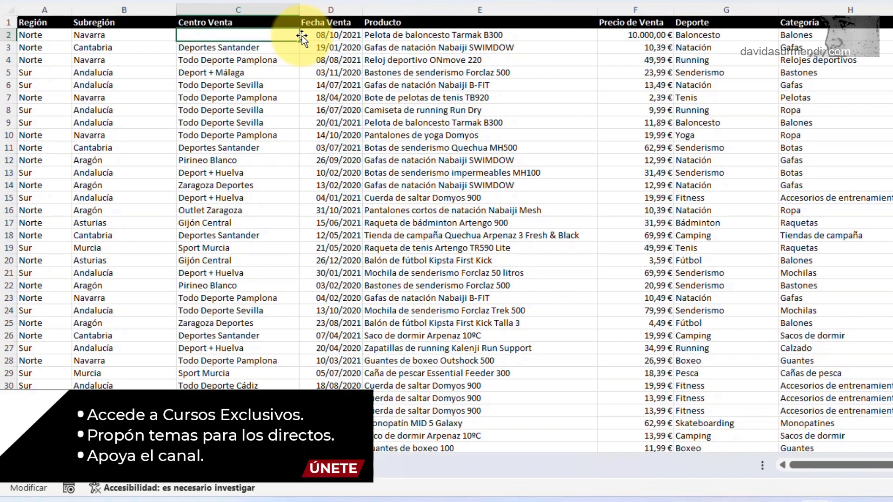
type("Pamplona")
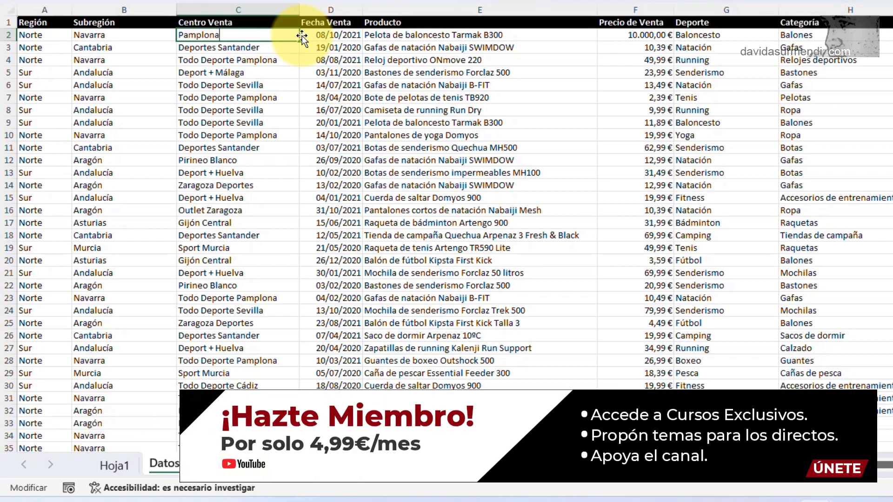
type(" II")
key("Return")
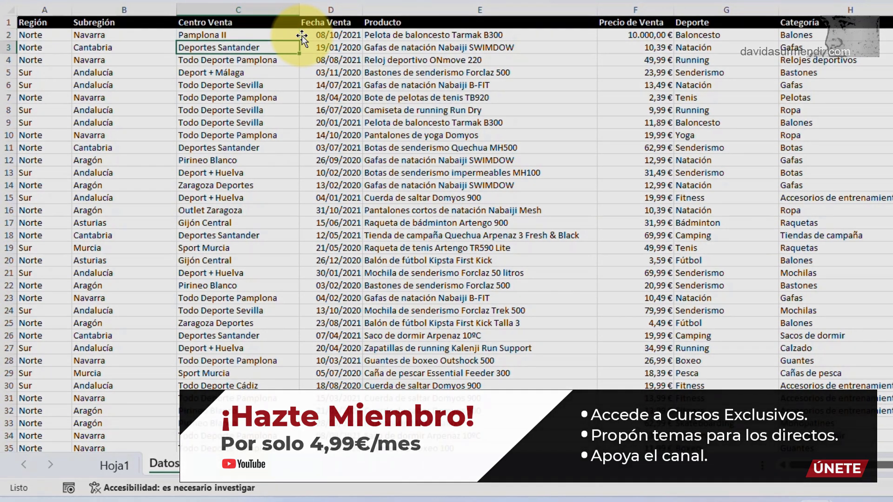
- Refresh the Hoja1 pivot table so that it picks up the changed Centro Venta name
left_click(111, 466)
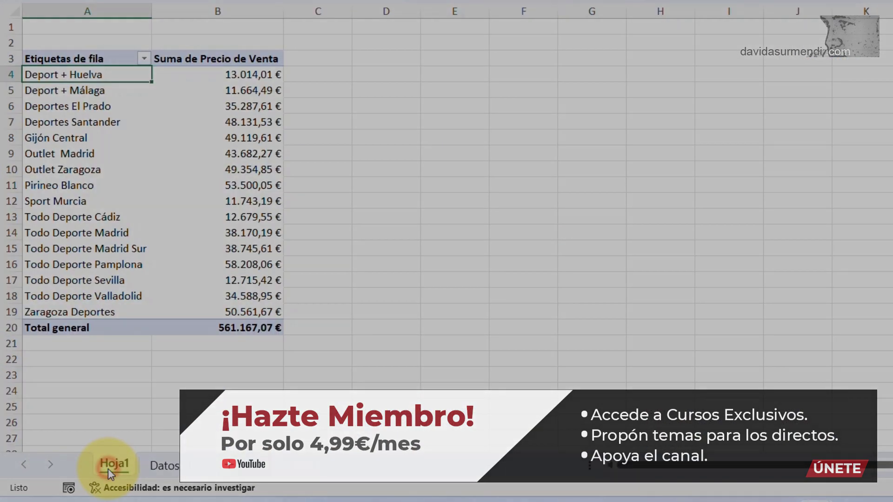
left_click(122, 174)
right_click(122, 174)
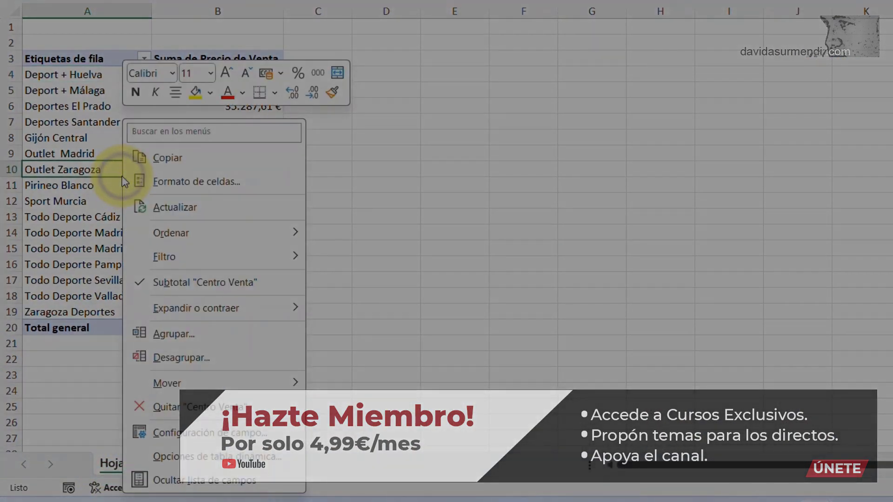
left_click(172, 208)
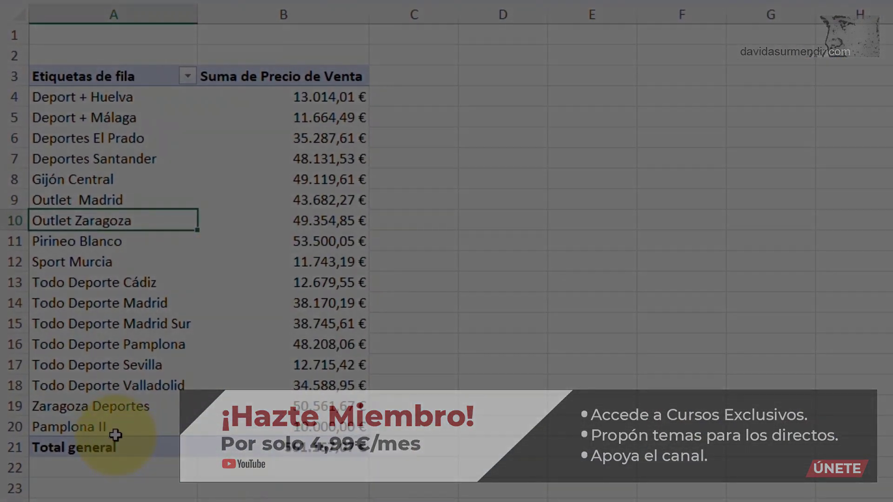